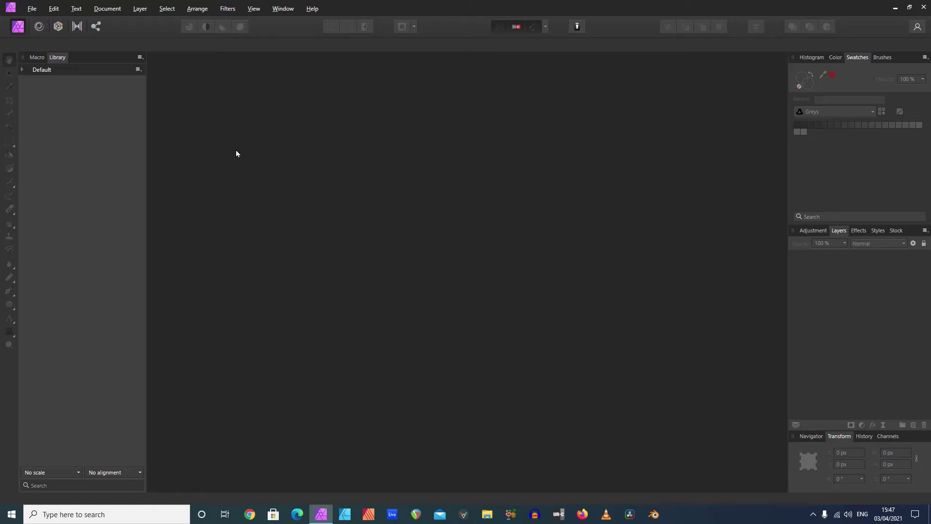
Open Wall.jpg from the wall folder on the Desktop.
{"action": "left_click", "coordinate": [31, 10]}
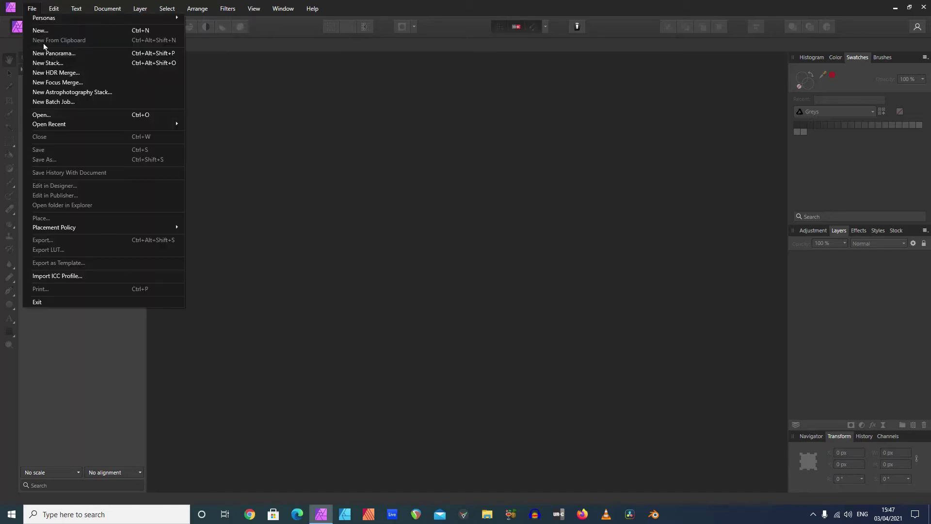
{"action": "left_click", "coordinate": [54, 115]}
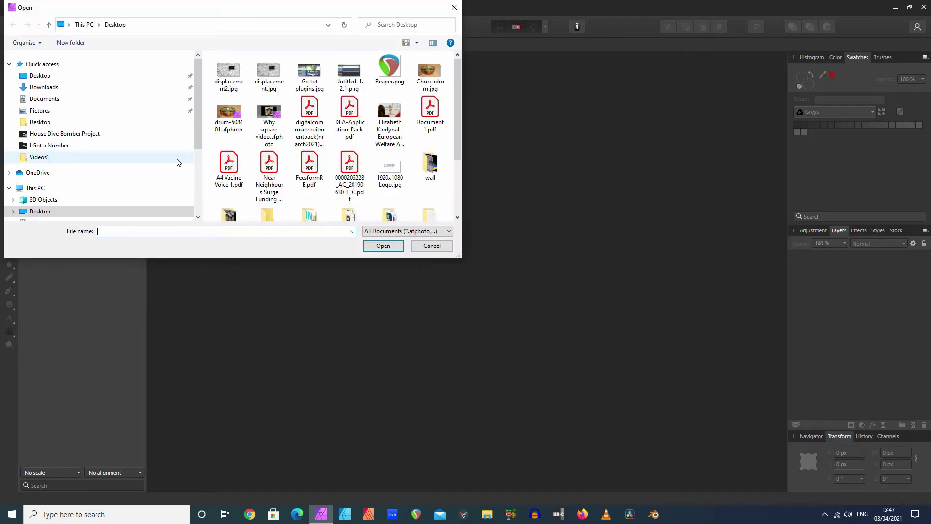
{"action": "double_click", "coordinate": [228, 114]}
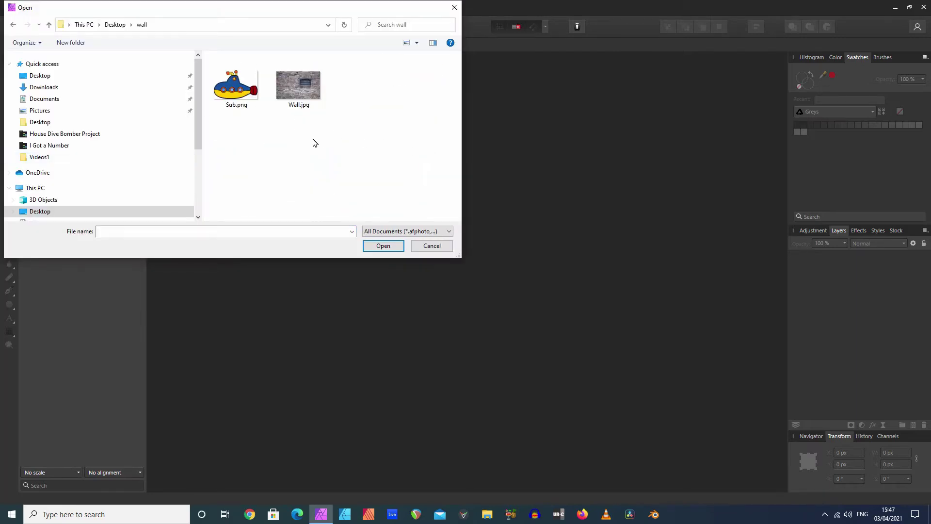
{"action": "left_click", "coordinate": [294, 102]}
{"action": "left_click", "coordinate": [387, 247]}
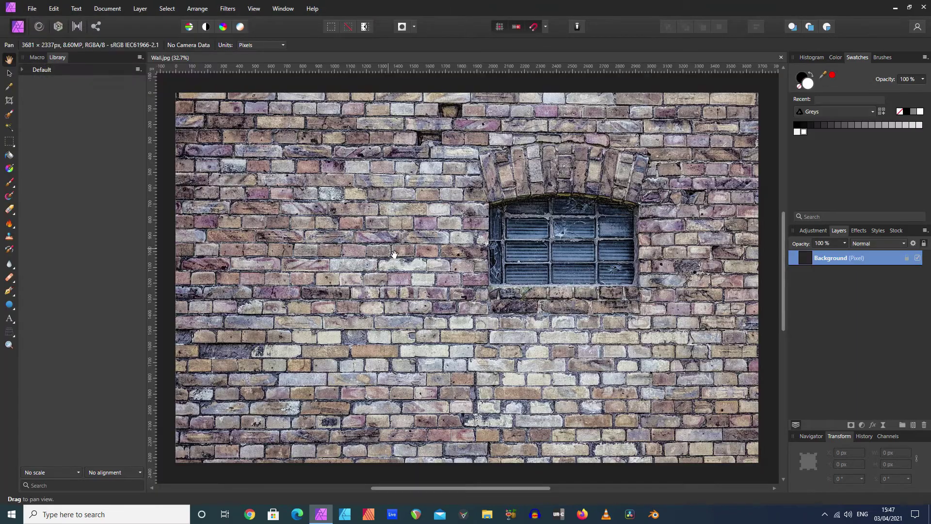
Place the Sub.png submarine image into the wall document.
{"action": "left_click", "coordinate": [32, 9]}
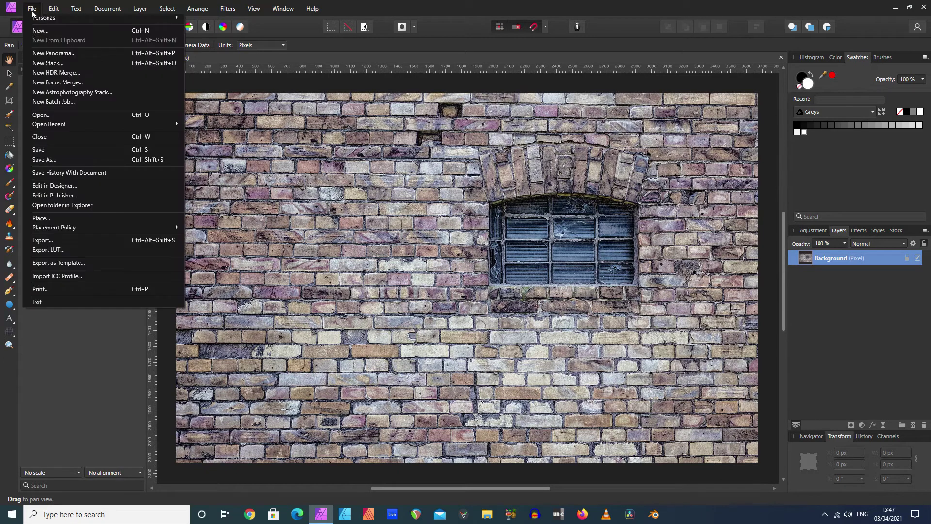
{"action": "left_click", "coordinate": [64, 218]}
{"action": "left_click", "coordinate": [236, 81]}
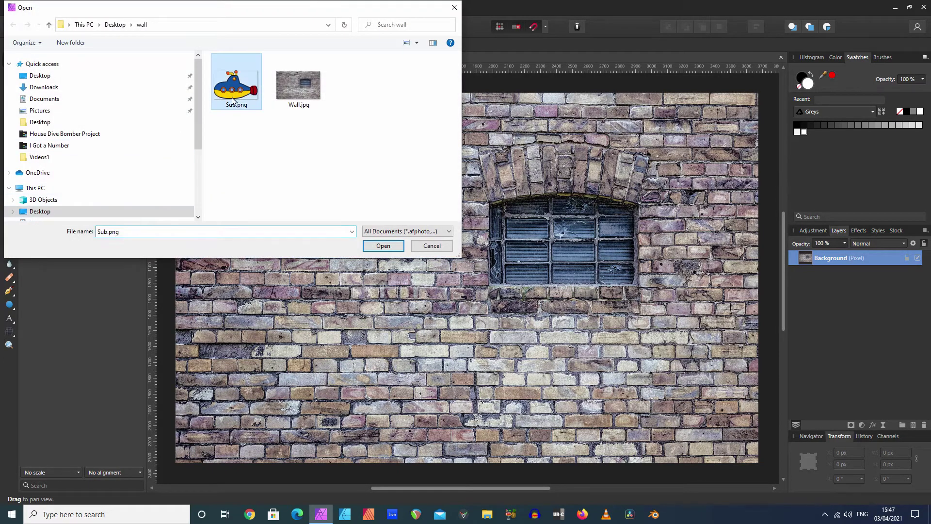
{"action": "left_click", "coordinate": [376, 247]}
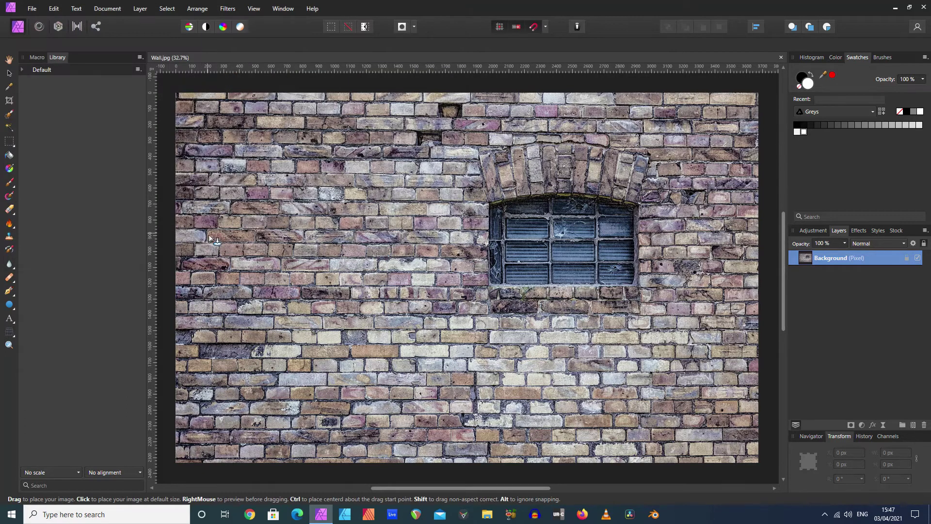
Drag the submarine out large over the lower-left wall, then select its layer.
{"action": "left_click_drag", "start_coordinate": [209, 234], "coordinate": [540, 449]}
{"action": "left_click_drag", "start_coordinate": [426, 421], "coordinate": [420, 404]}
{"action": "left_click", "coordinate": [688, 367]}
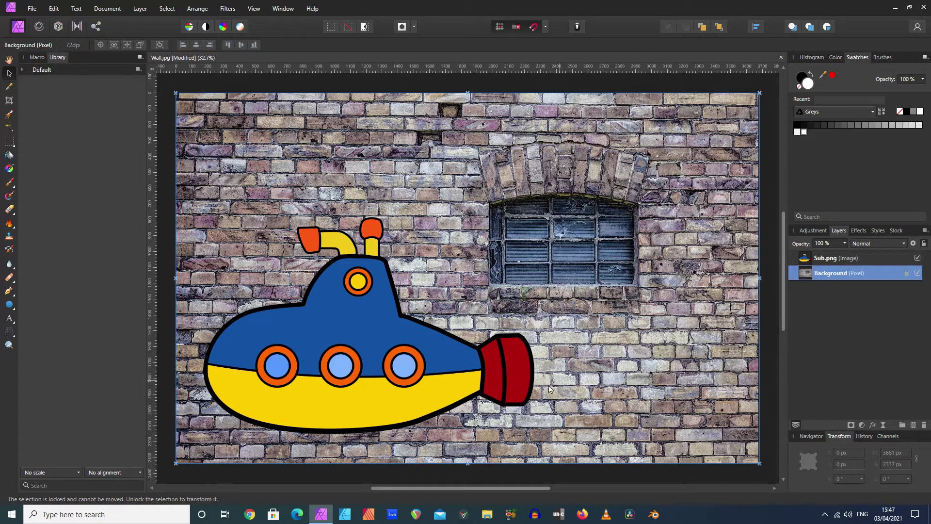
{"action": "left_click", "coordinate": [804, 260]}
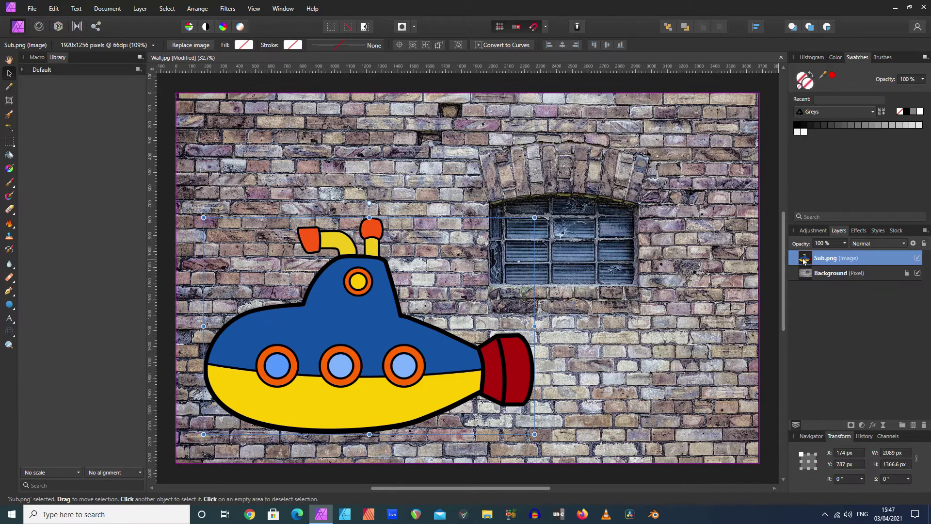
In Sub.png's Blend Ranges, drag the Underlying Composition left node down so bricks show through.
{"action": "left_click", "coordinate": [913, 244]}
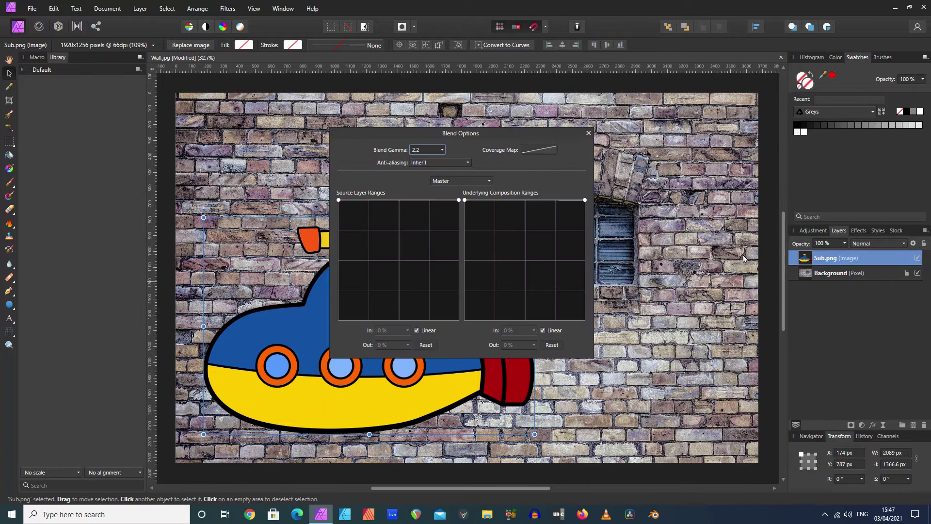
{"action": "left_click_drag", "start_coordinate": [464, 200], "coordinate": [459, 327]}
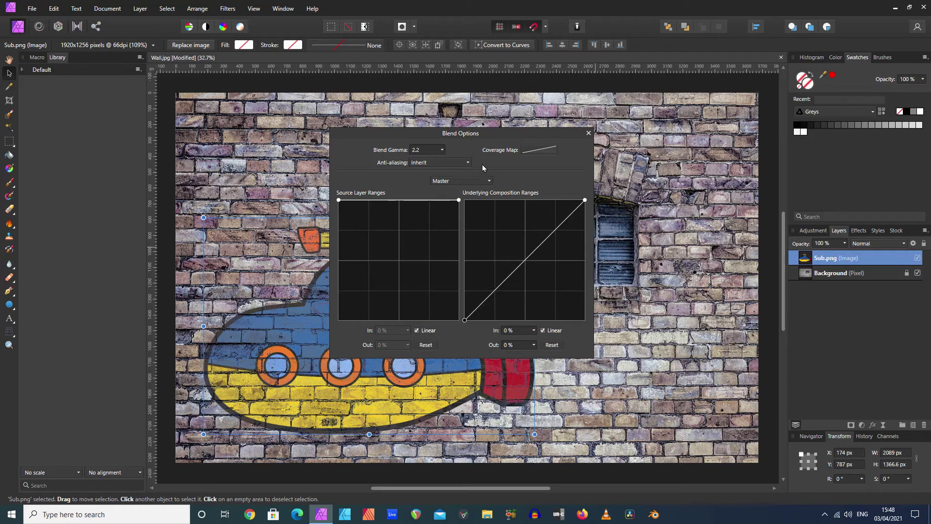
{"action": "left_click_drag", "start_coordinate": [486, 138], "coordinate": [646, 97]}
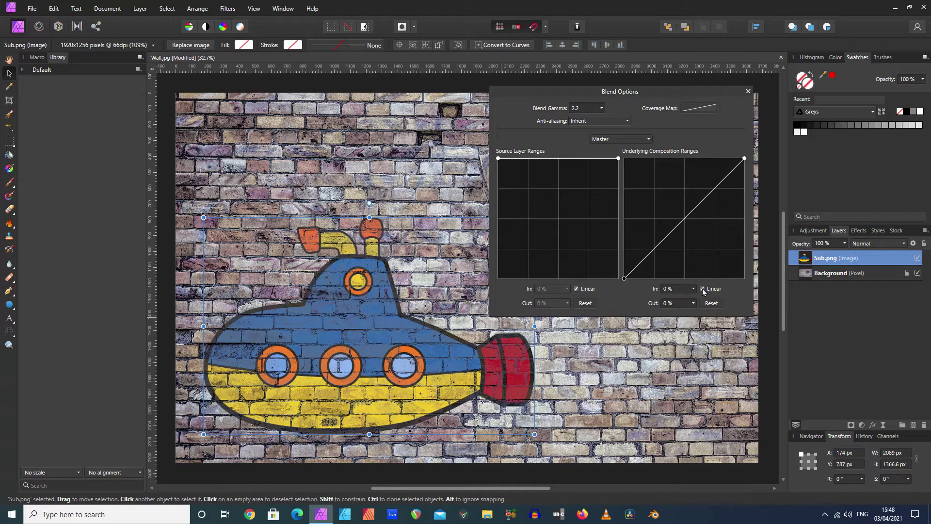
Turn off Linear, bend the underlying blend curve into an S, and close Blend Options.
{"action": "left_click", "coordinate": [577, 289]}
{"action": "left_click", "coordinate": [698, 204]}
{"action": "mouse_move", "coordinate": [698, 204]}
{"action": "left_mouse_down"}
{"action": "mouse_move", "coordinate": [680, 192]}
{"action": "mouse_move", "coordinate": [676, 200]}
{"action": "mouse_move", "coordinate": [704, 219]}
{"action": "mouse_move", "coordinate": [668, 201]}
{"action": "mouse_move", "coordinate": [685, 198]}
{"action": "left_mouse_up"}
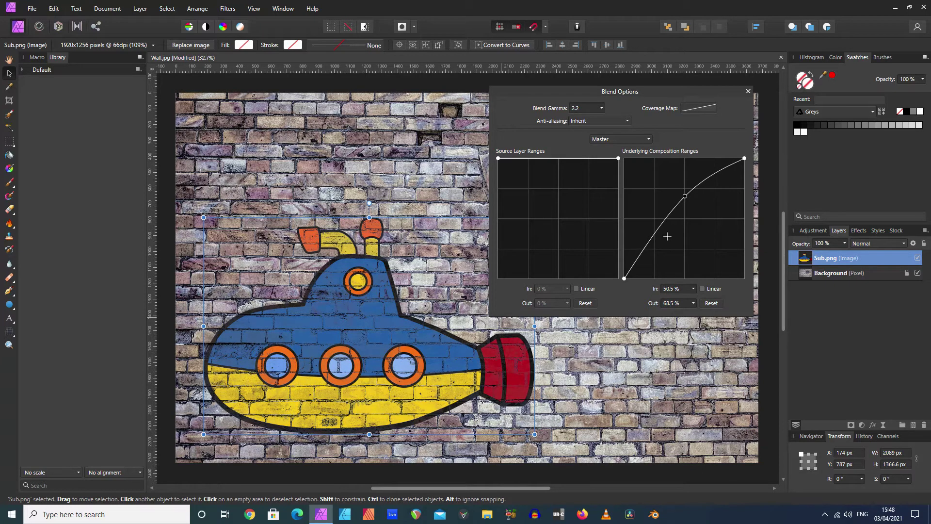
{"action": "mouse_move", "coordinate": [667, 237]}
{"action": "left_mouse_down"}
{"action": "mouse_move", "coordinate": [649, 231]}
{"action": "mouse_move", "coordinate": [669, 249]}
{"action": "mouse_move", "coordinate": [658, 246]}
{"action": "left_mouse_up"}
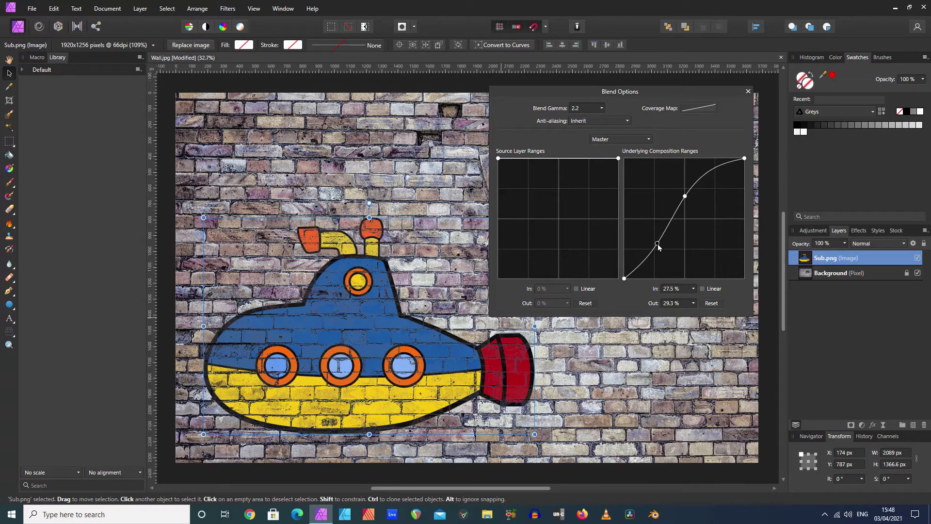
{"action": "left_click", "coordinate": [747, 93]}
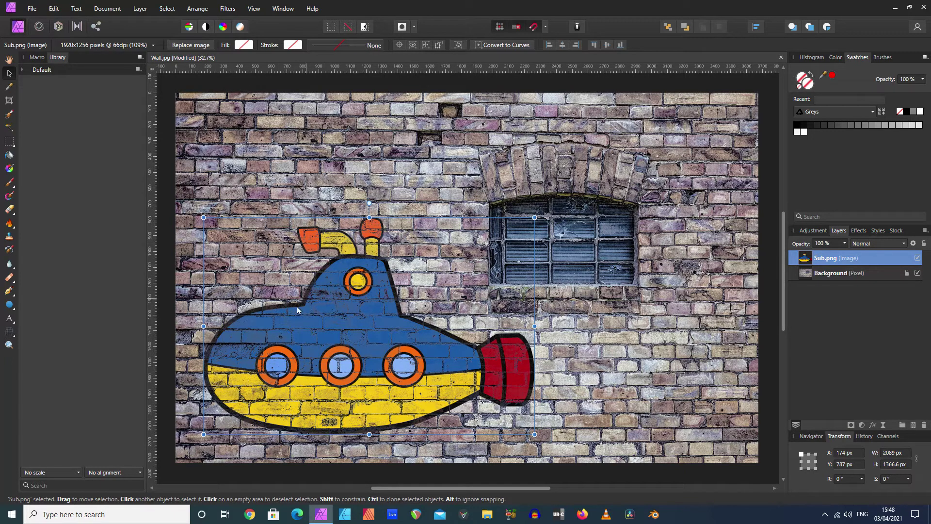
Apply a Gaussian Blur with 0.5 px radius to the submarine layer.
{"action": "left_click", "coordinate": [224, 12]}
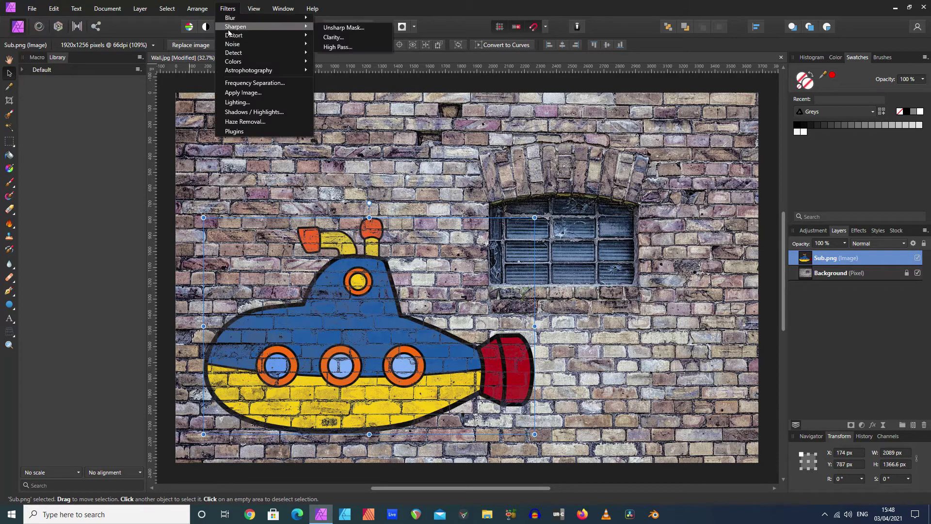
{"action": "mouse_move", "coordinate": [305, 18]}
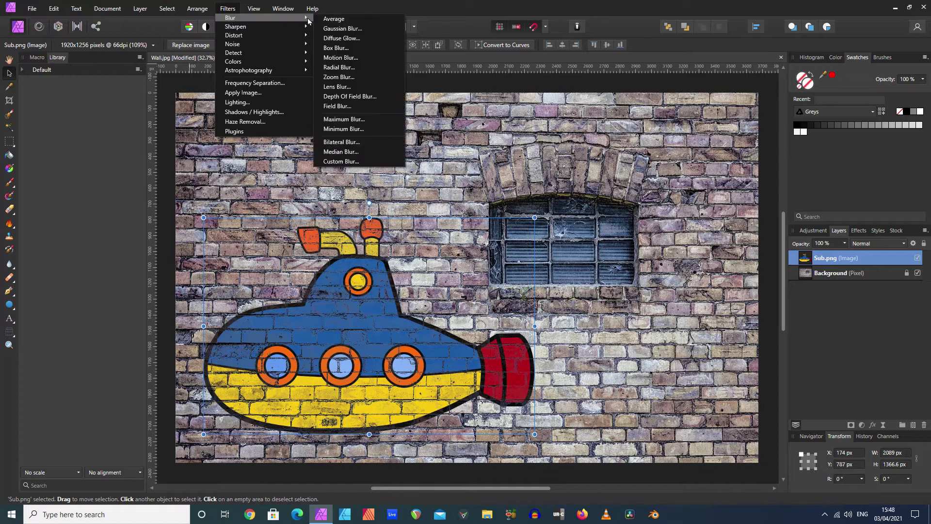
{"action": "left_click", "coordinate": [341, 29]}
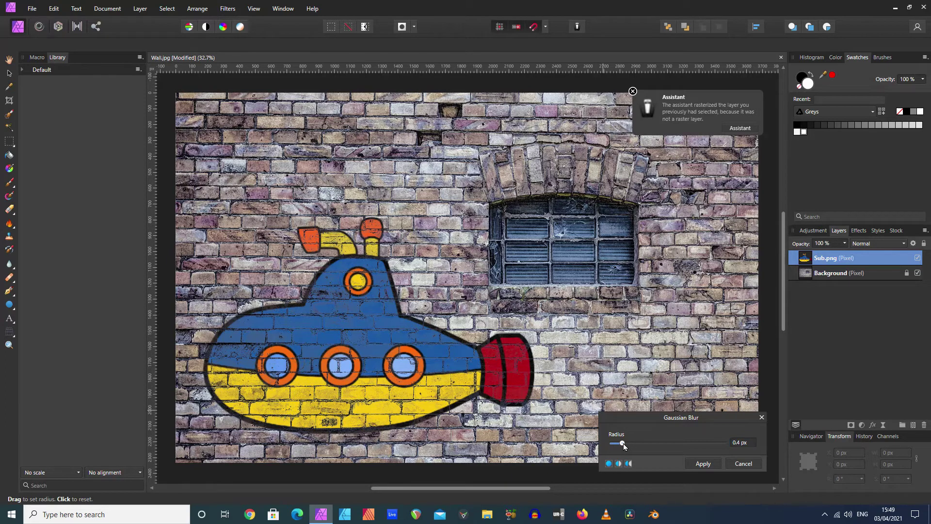
{"action": "mouse_move", "coordinate": [624, 445]}
{"action": "left_mouse_down"}
{"action": "mouse_move", "coordinate": [611, 446]}
{"action": "mouse_move", "coordinate": [640, 445]}
{"action": "mouse_move", "coordinate": [626, 446]}
{"action": "left_mouse_up"}
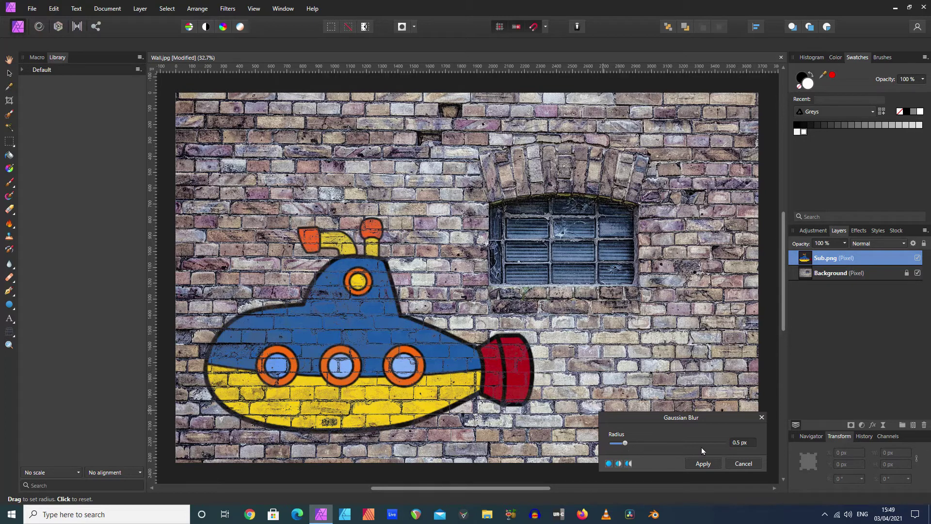
{"action": "left_click_drag", "start_coordinate": [697, 420], "coordinate": [523, 140]}
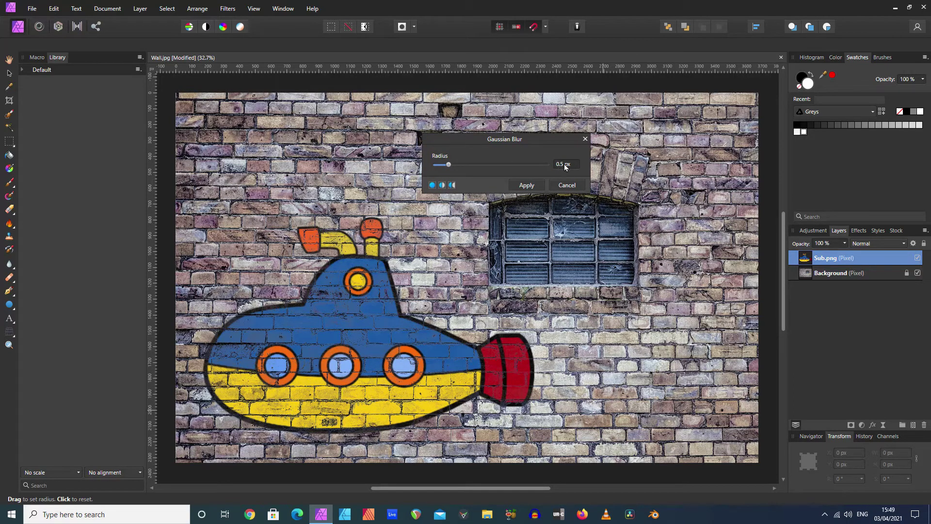
{"action": "left_click", "coordinate": [527, 185]}
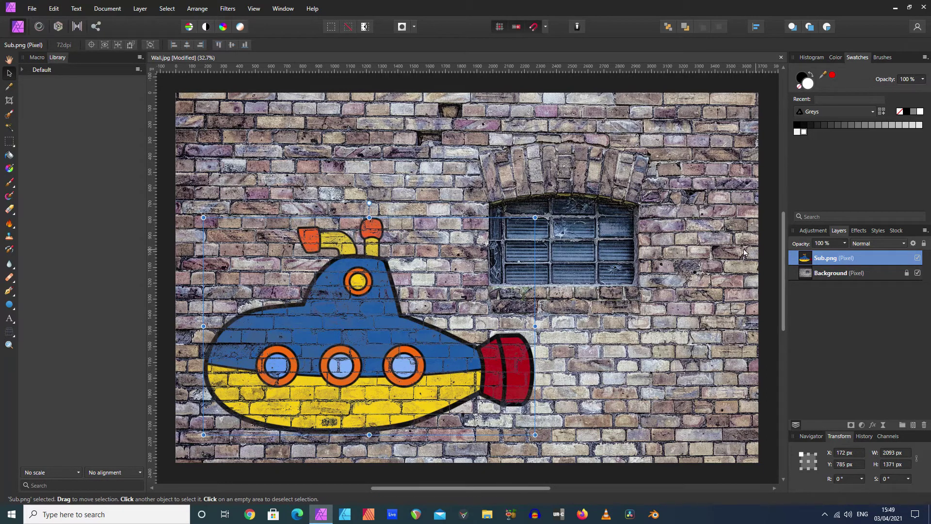
Open the Ripple distortion and preview small intensity values on the submarine.
{"action": "left_click", "coordinate": [225, 9]}
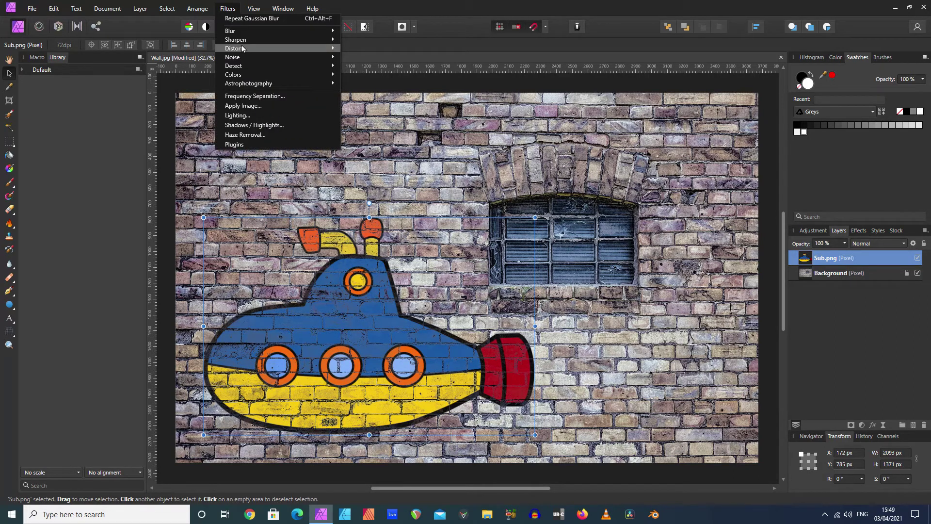
{"action": "mouse_move", "coordinate": [243, 48]}
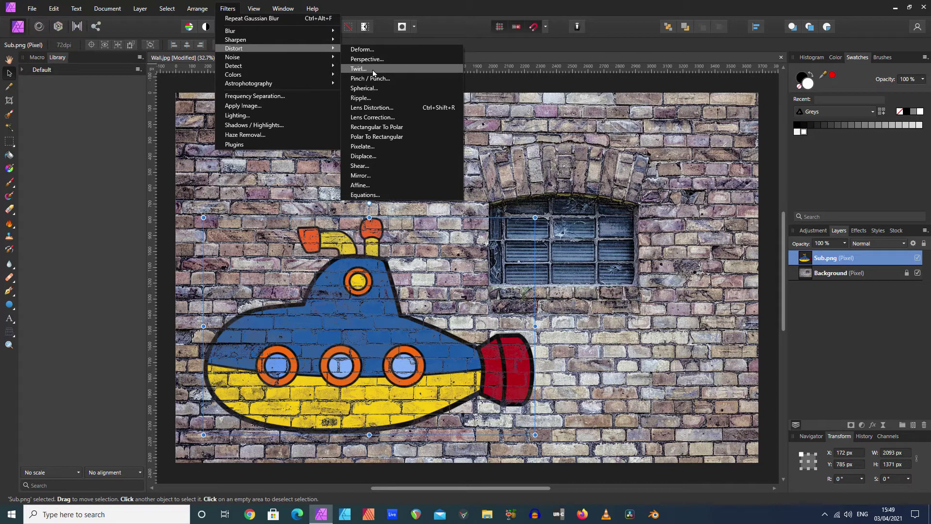
{"action": "left_click", "coordinate": [374, 98]}
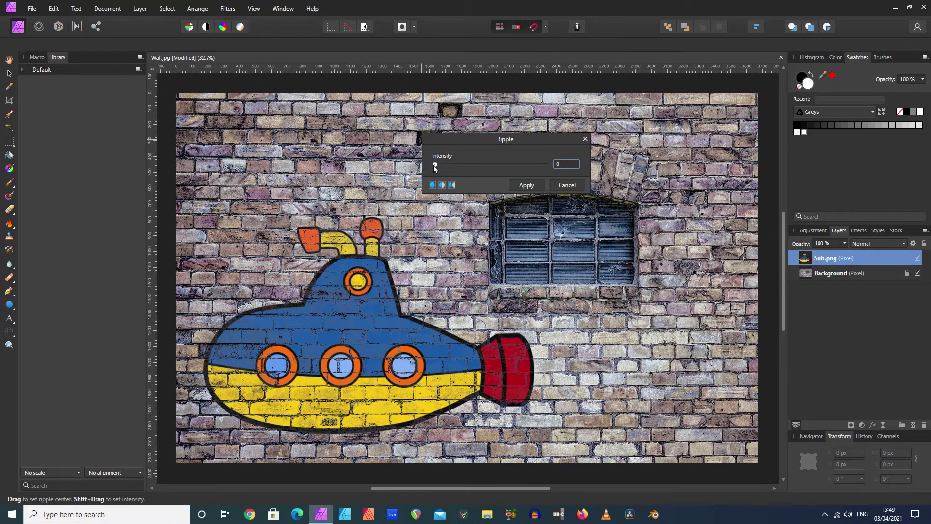
{"action": "left_click_drag", "start_coordinate": [435, 166], "coordinate": [436, 167]}
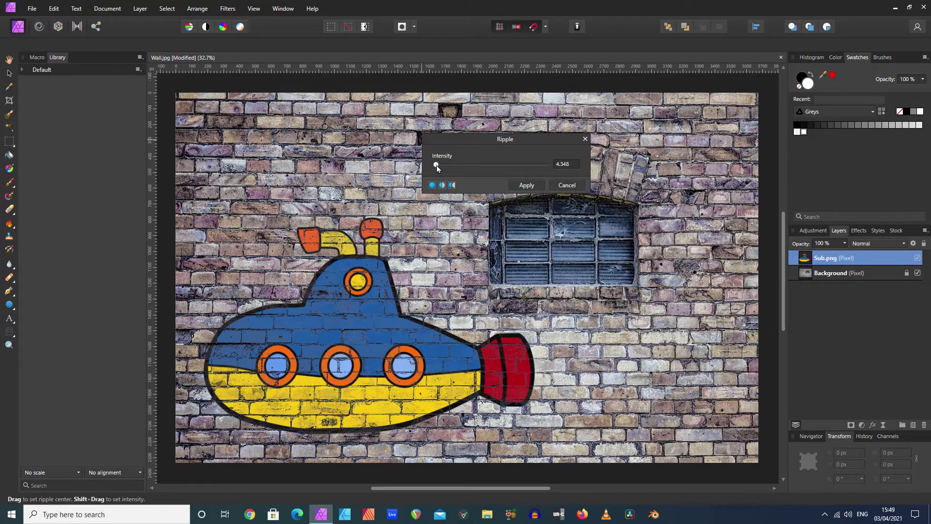
{"action": "left_click_drag", "start_coordinate": [437, 168], "coordinate": [438, 168]}
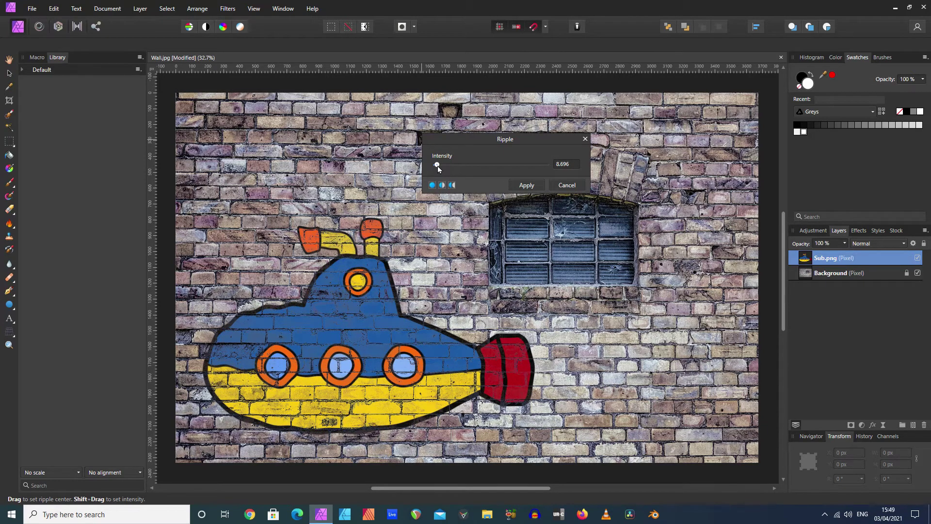
{"action": "left_click_drag", "start_coordinate": [437, 166], "coordinate": [435, 167]}
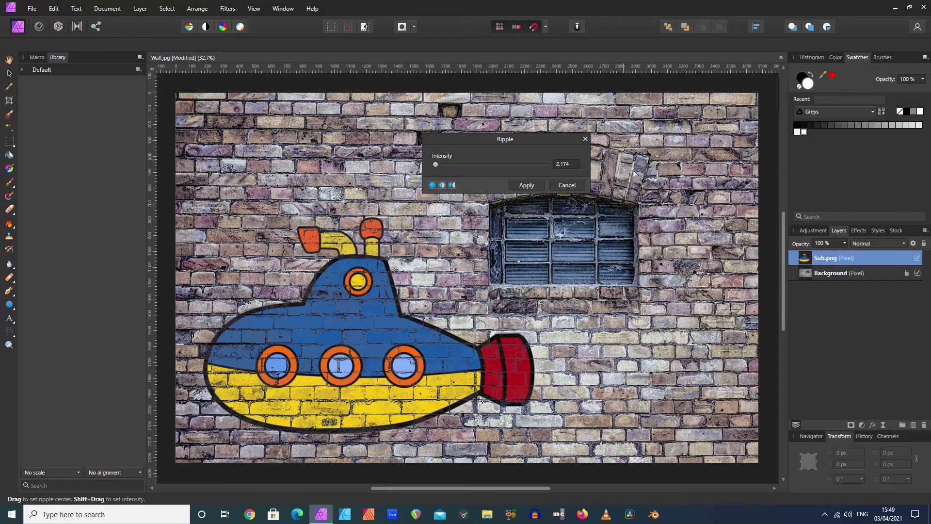
Set the ripple intensity to 3 and apply it to the submarine.
{"action": "left_click", "coordinate": [568, 165]}
{"action": "type", "text": "4"}
{"action": "key", "text": "Return"}
{"action": "left_click", "coordinate": [564, 166]}
{"action": "type", "text": "4"}
{"action": "key", "text": "Return"}
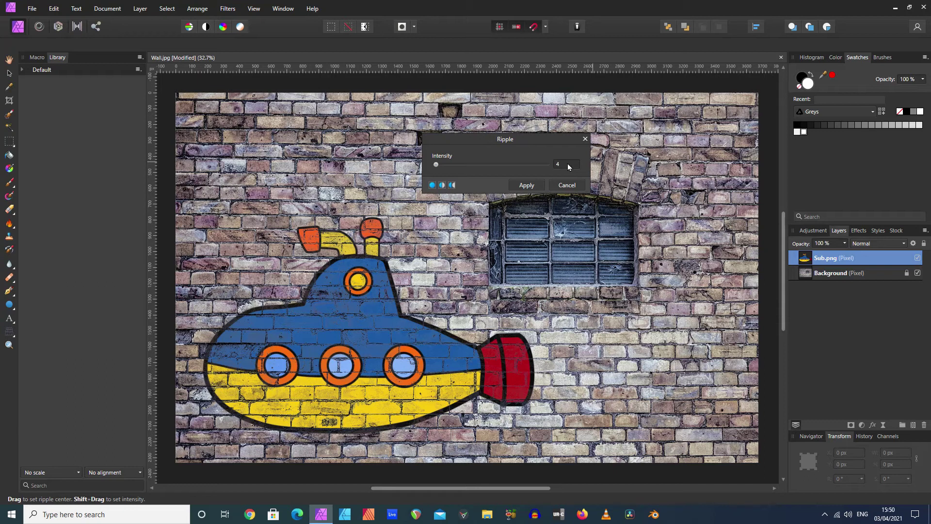
{"action": "left_click", "coordinate": [566, 168]}
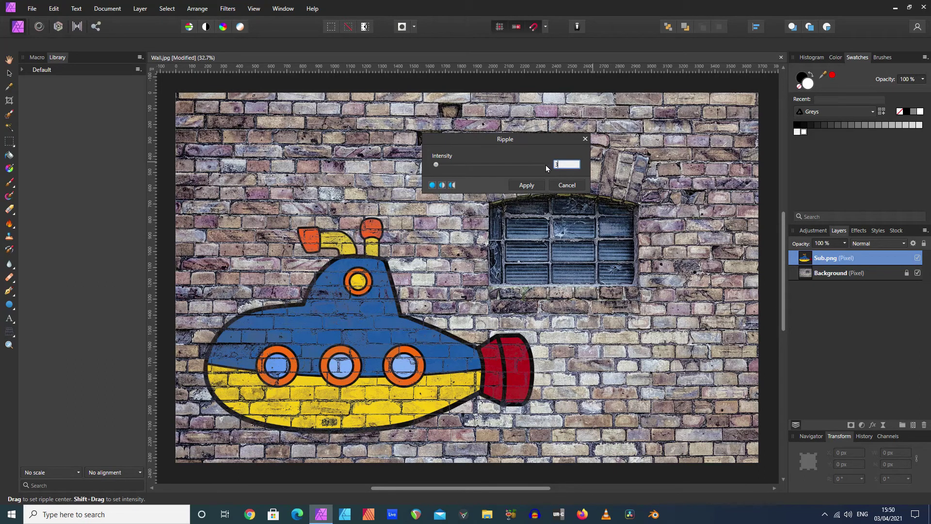
{"action": "key", "text": "Return"}
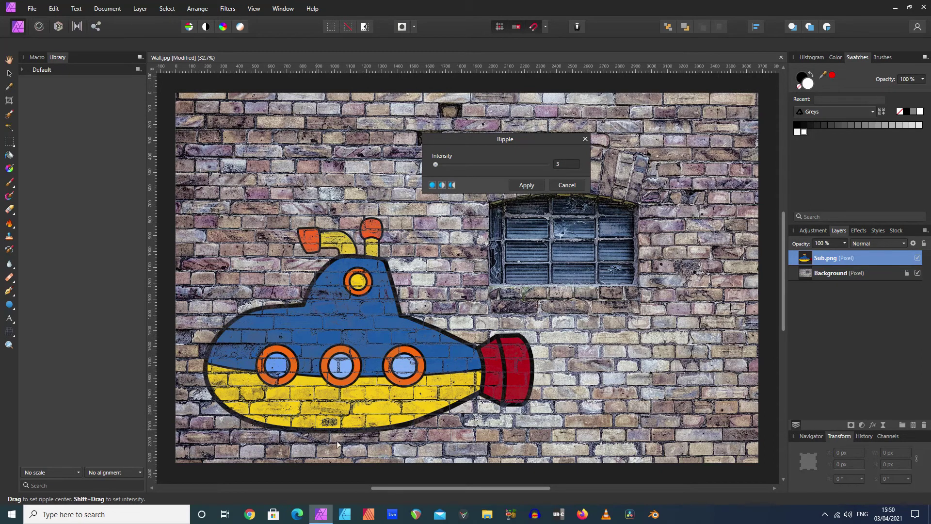
{"action": "left_click", "coordinate": [526, 185]}
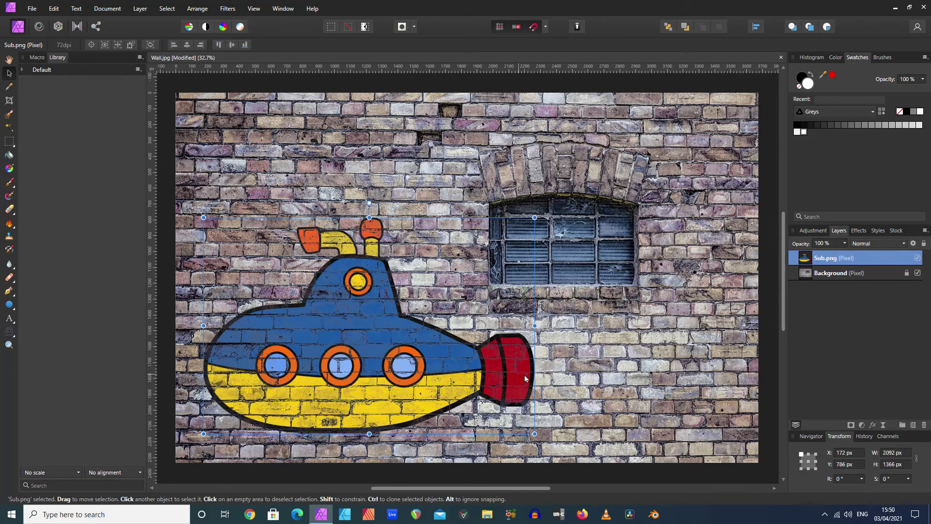
{"action": "left_click", "coordinate": [609, 377]}
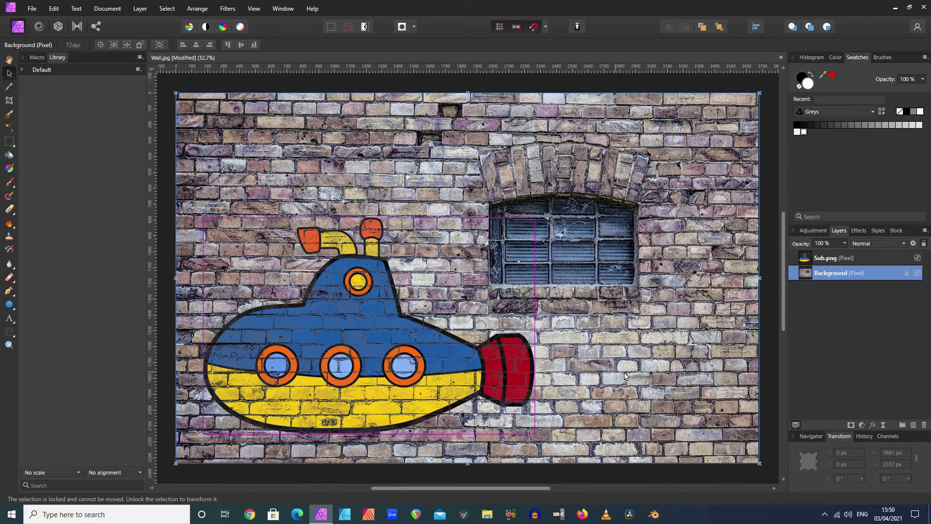